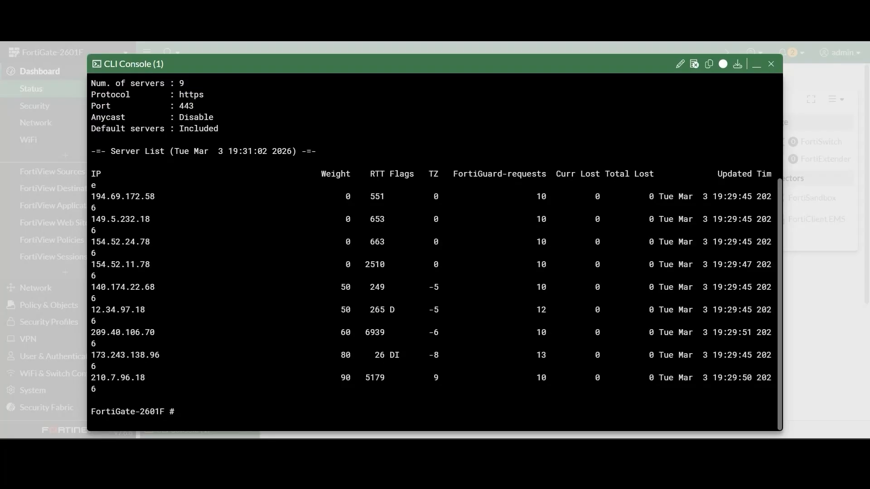
# Step: Examine the weight and flags columns of the FortiGuard server list in the CLI output
pyautogui.moveTo(321, 174); pyautogui.dragTo(350, 174)
pyautogui.doubleClick(379, 310)
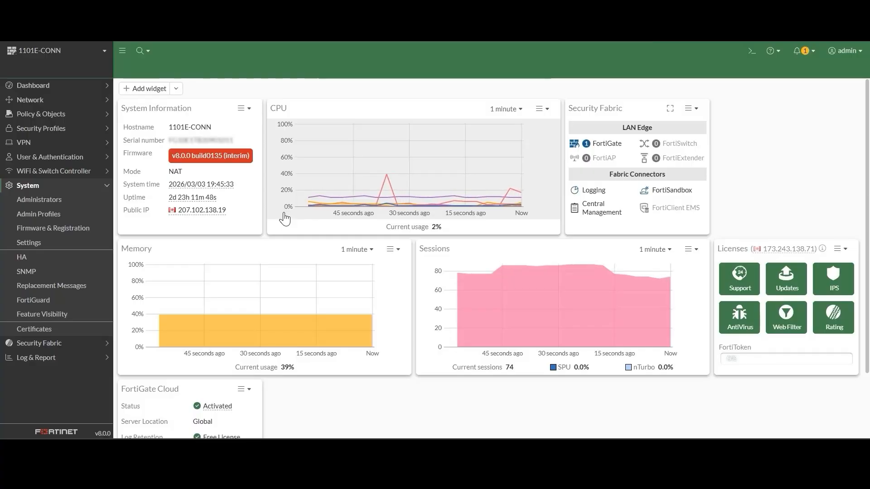
# Step: Show the server preference and custom servers in the FortiGuard settings, and open the details of the filter rating servers
pyautogui.click(32, 303)
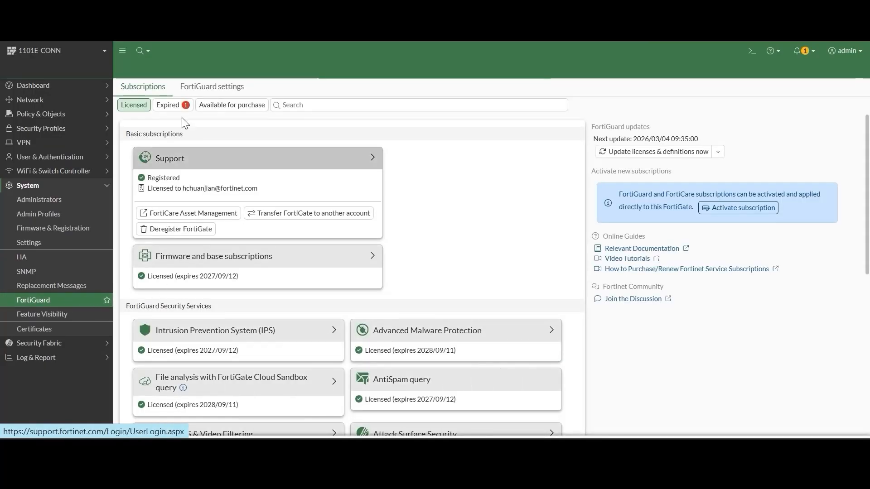
pyautogui.click(212, 87)
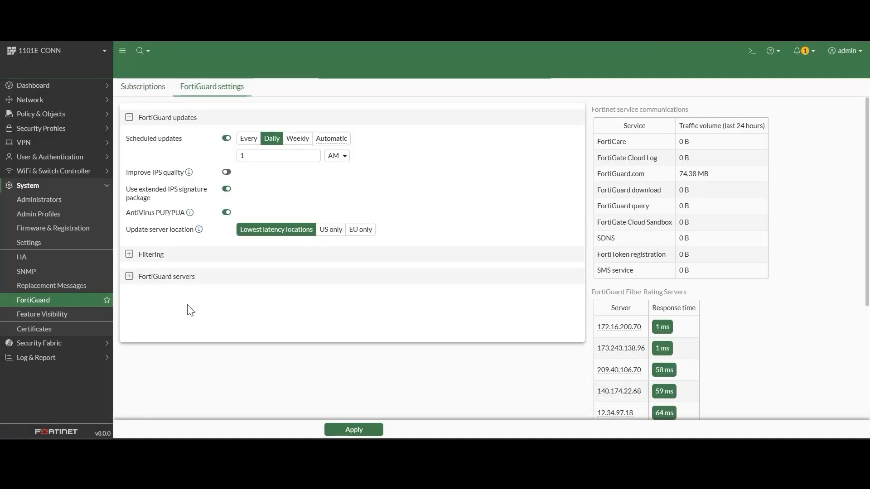
pyautogui.click(129, 277)
pyautogui.scroll(-3, 712, 380)
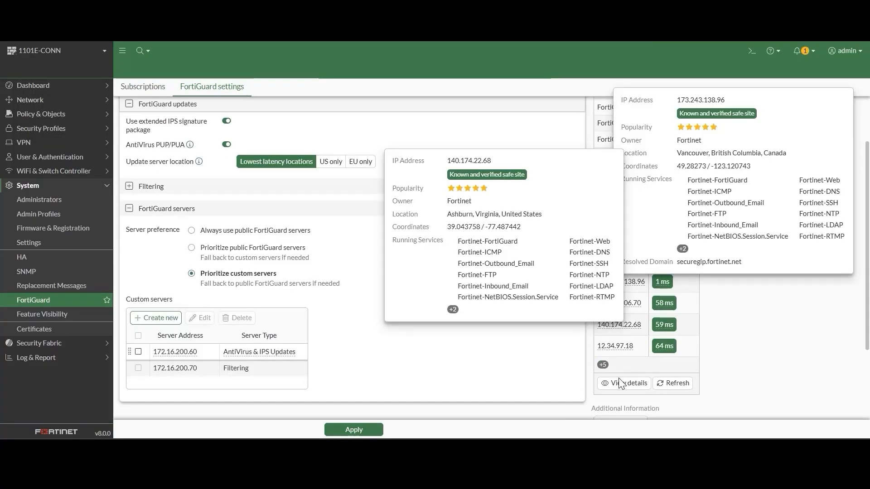
pyautogui.click(631, 382)
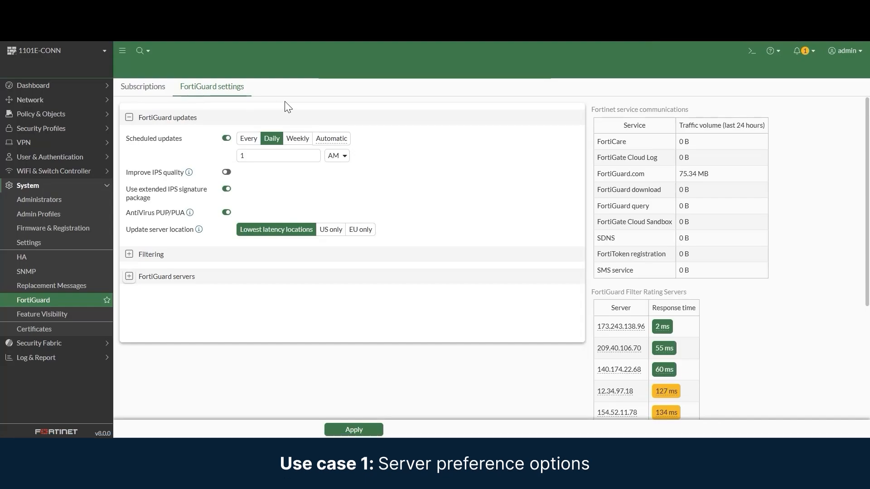
# Step: Apply the "Always use public FortiGuard servers" preference and review the filter rating servers' details
pyautogui.click(130, 276)
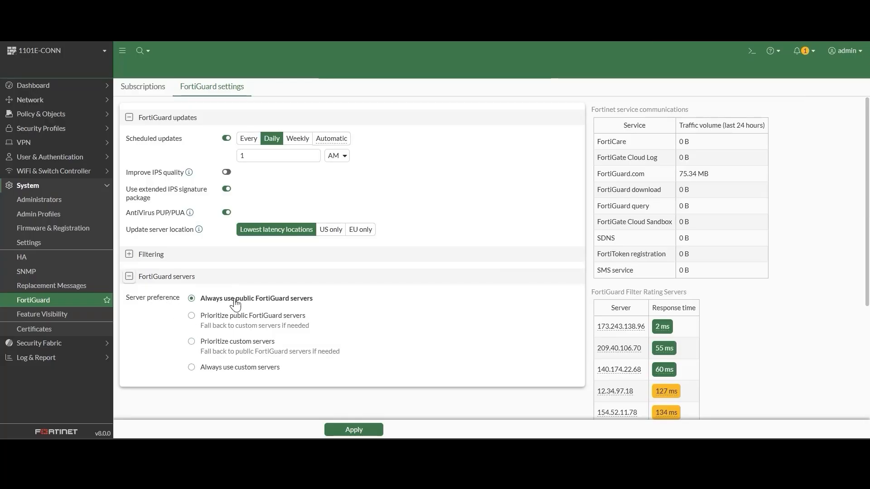
pyautogui.click(345, 436)
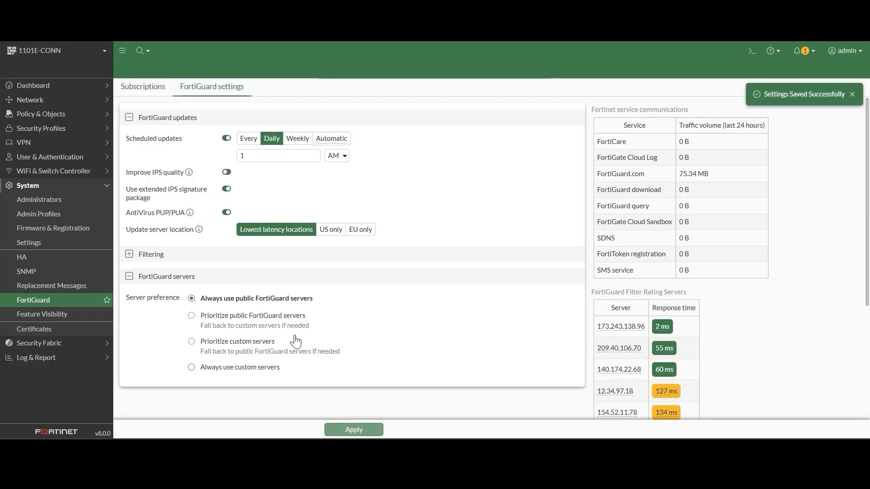
pyautogui.scroll(-2, 710, 271)
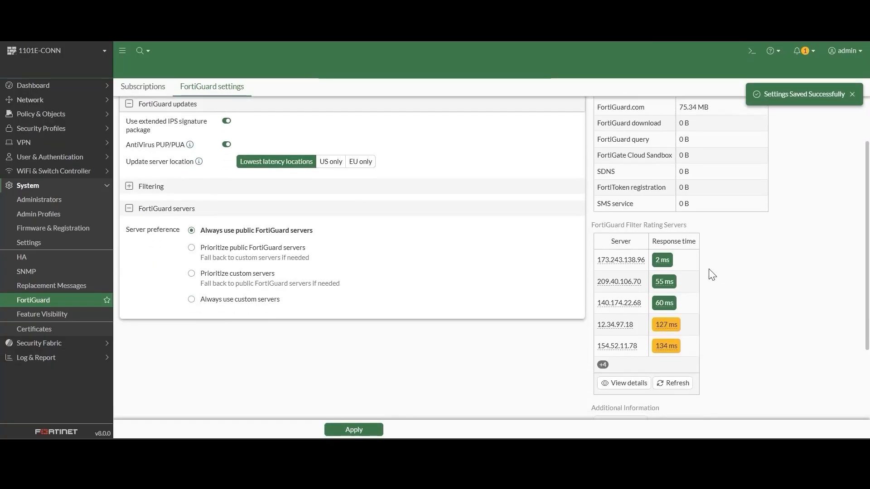
pyautogui.click(630, 383)
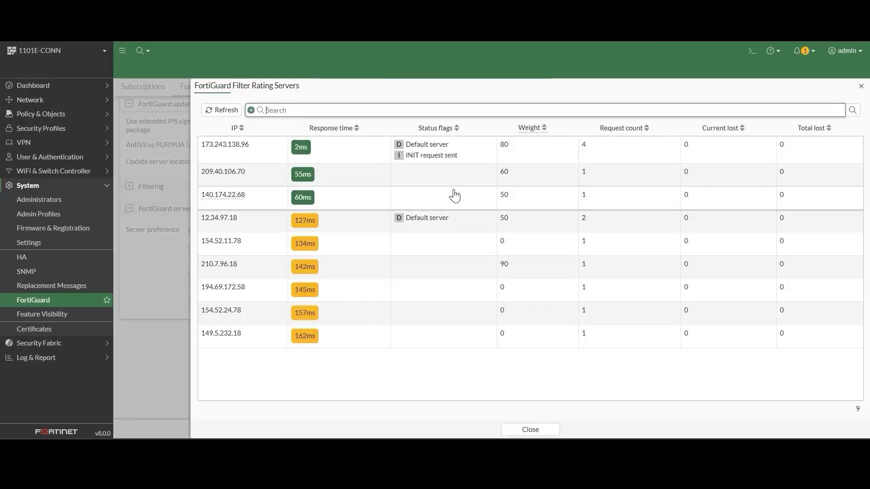
pyautogui.click(861, 86)
# Step: Set the server preference to "Prioritize public FortiGuard servers" and add custom IPv4 server 172.16.200.60 for AntiVirus & IPS Updates
pyautogui.click(191, 230)
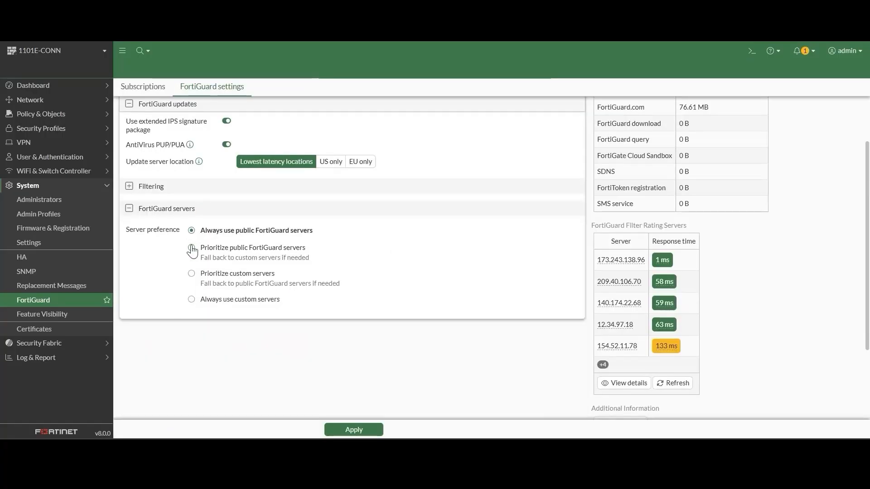
pyautogui.click(191, 248)
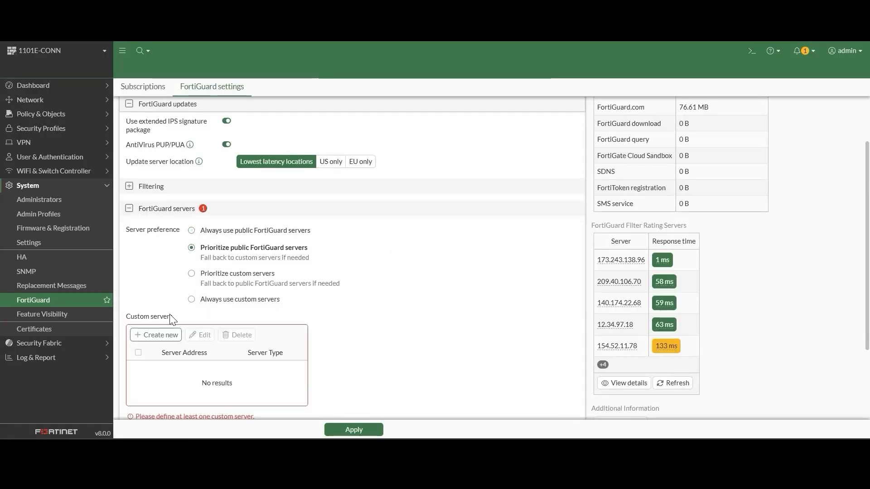
pyautogui.click(159, 337)
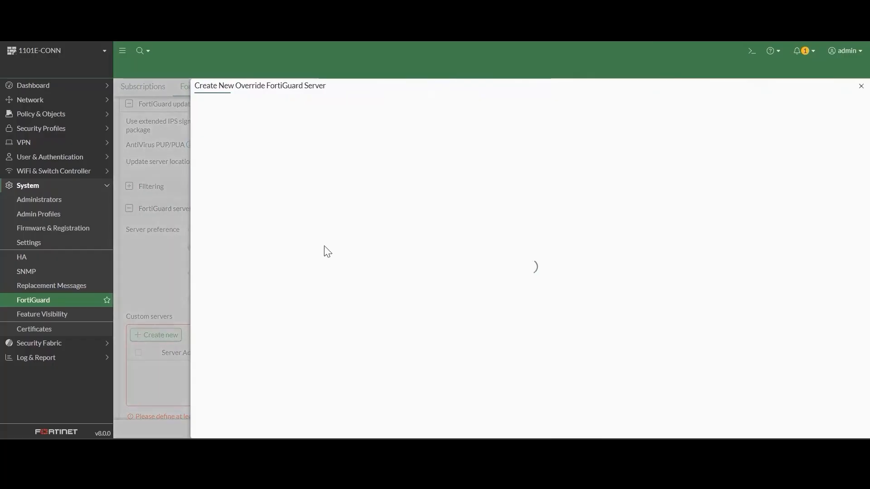
pyautogui.click(280, 138)
pyautogui.click(267, 147)
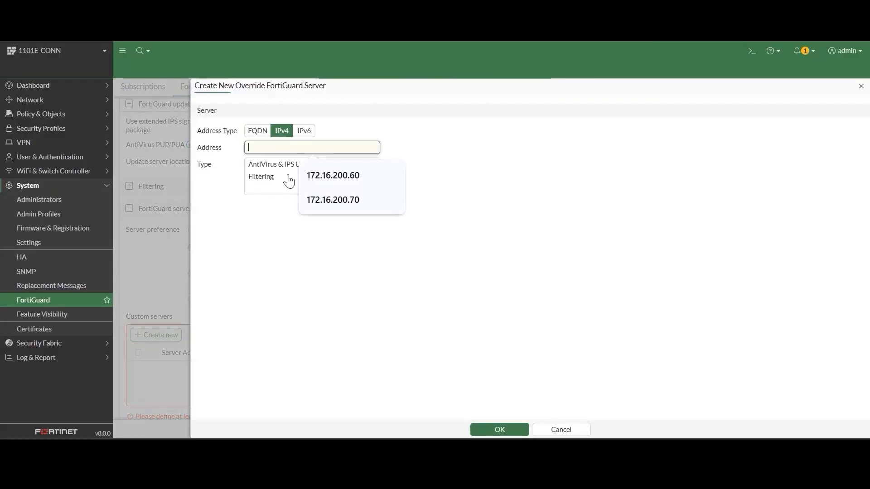
pyautogui.click(321, 176)
pyautogui.click(373, 176)
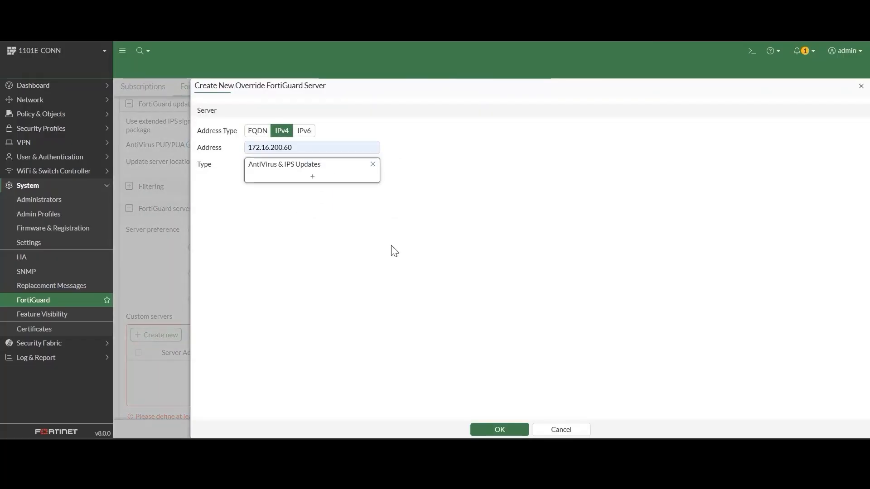
pyautogui.click(500, 429)
# Step: Add a second custom IPv4 server, 172.16.200.70, with Filtering as its only type
pyautogui.click(158, 335)
pyautogui.click(282, 130)
pyautogui.click(290, 146)
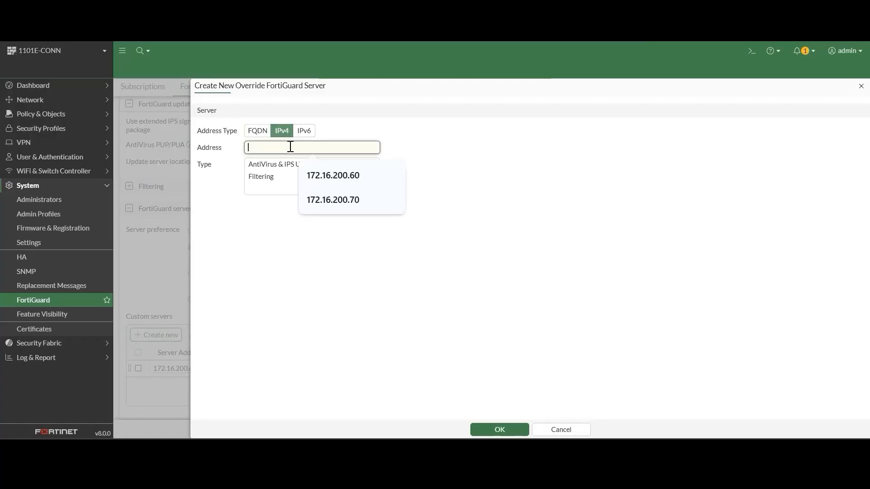
pyautogui.click(340, 199)
pyautogui.click(373, 164)
pyautogui.click(498, 430)
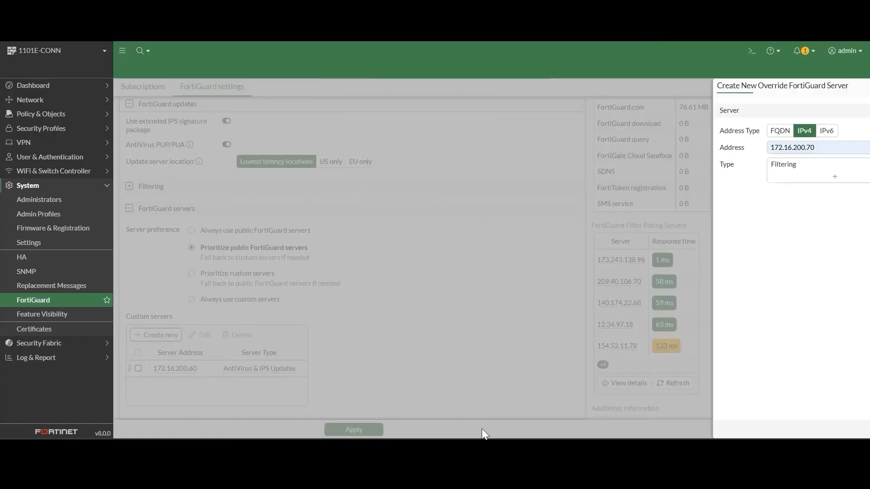
# Step: Apply the public-first preference with both custom servers and review the filter rating servers' details
pyautogui.scroll(-2, 422, 317)
pyautogui.click(357, 431)
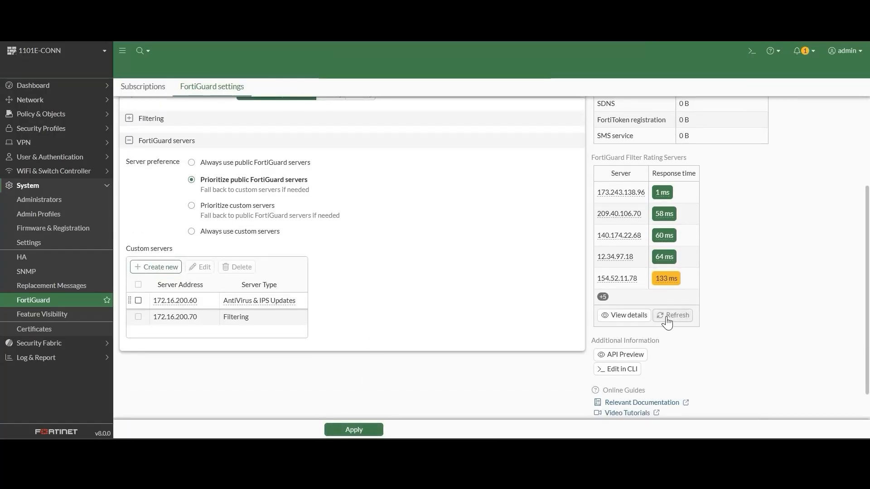
pyautogui.click(624, 315)
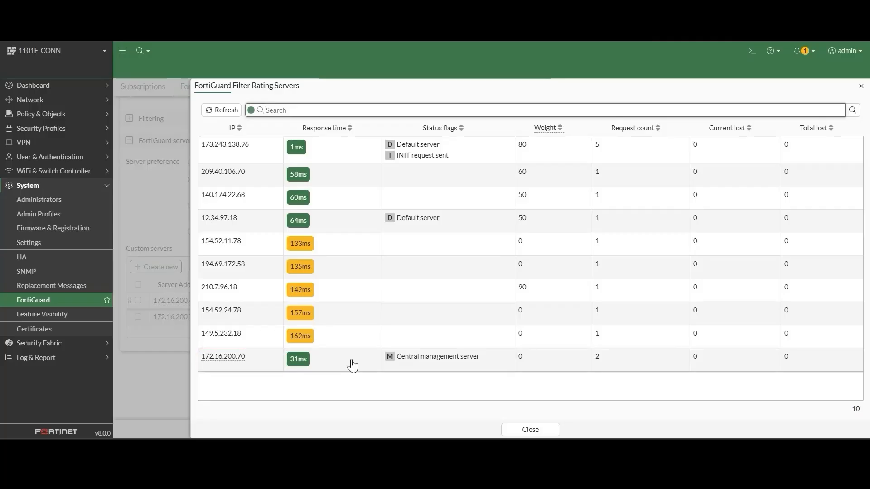
pyautogui.click(861, 86)
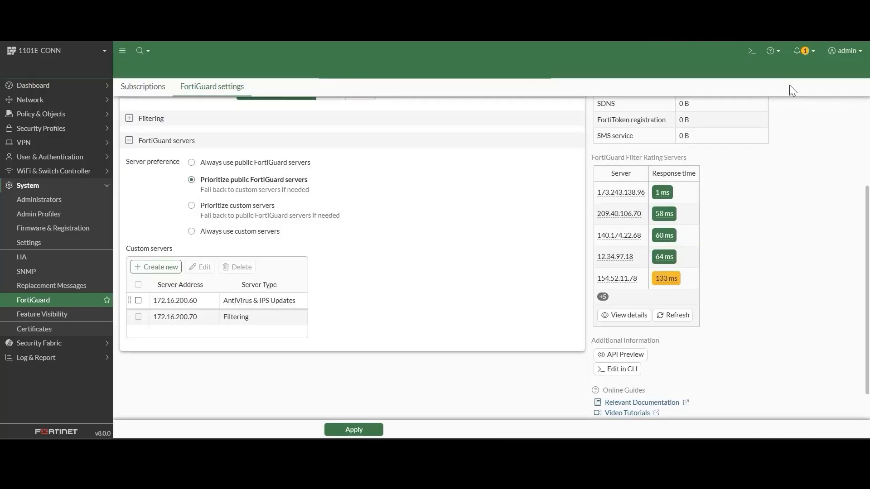
# Step: Apply the "Prioritize custom servers" preference and review the order of the filter rating servers
pyautogui.click(191, 205)
pyautogui.click(354, 429)
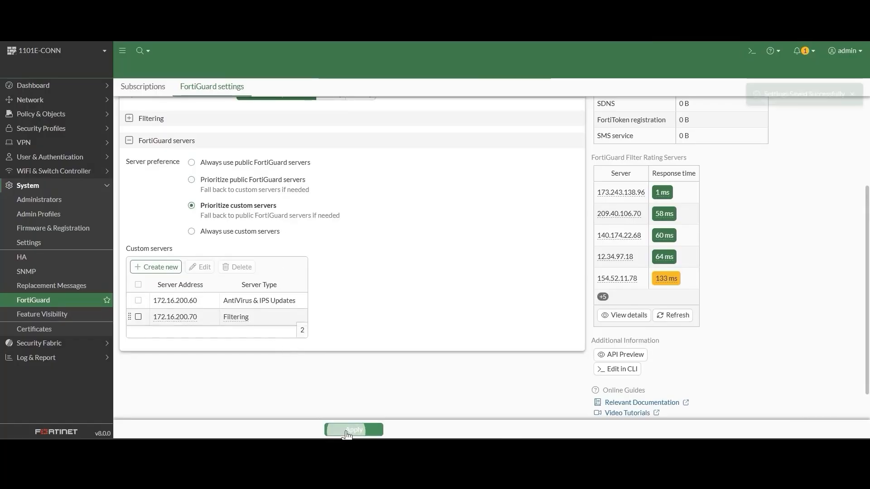
pyautogui.click(624, 315)
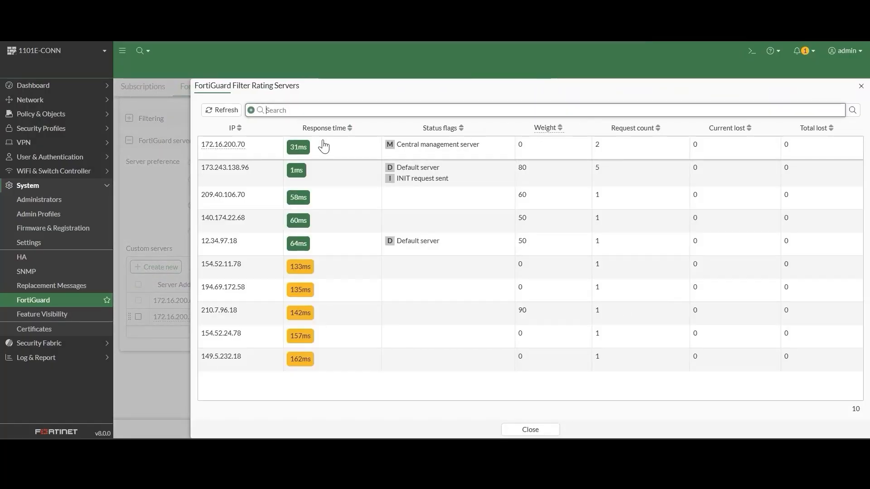
pyautogui.click(862, 86)
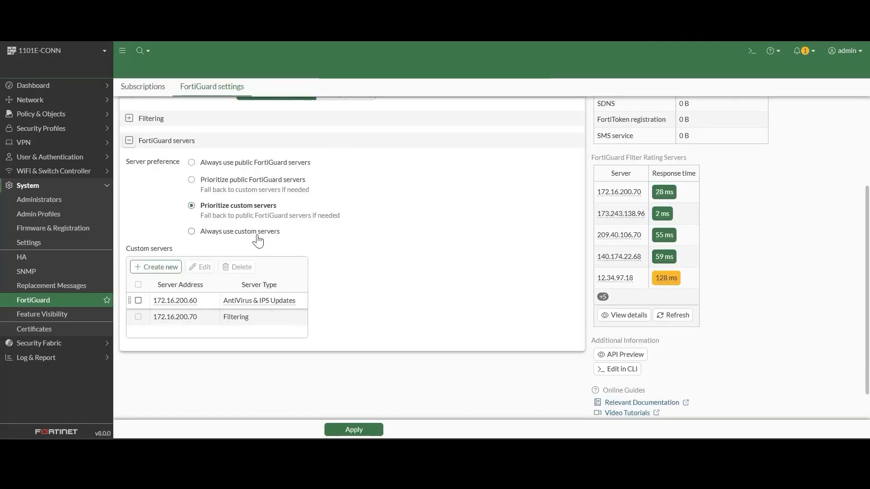
# Step: Apply the "Always use custom servers" preference and open the filter rating servers' details
pyautogui.click(202, 233)
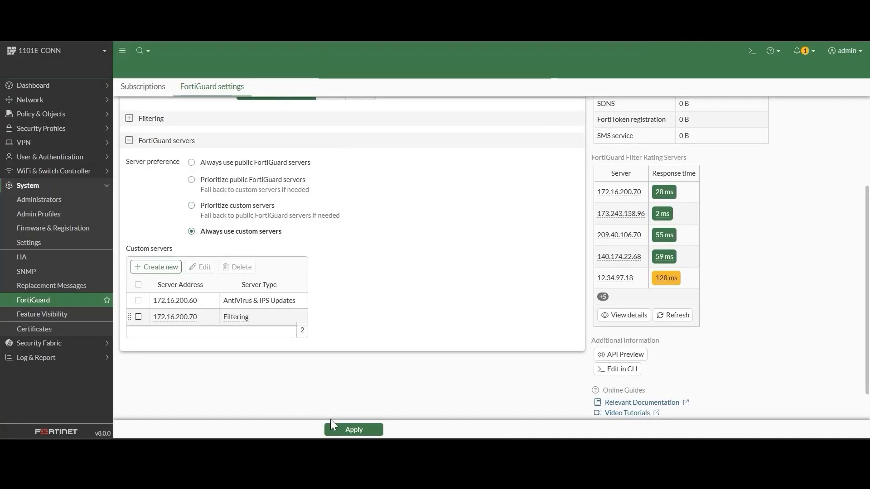
pyautogui.click(344, 430)
pyautogui.click(625, 277)
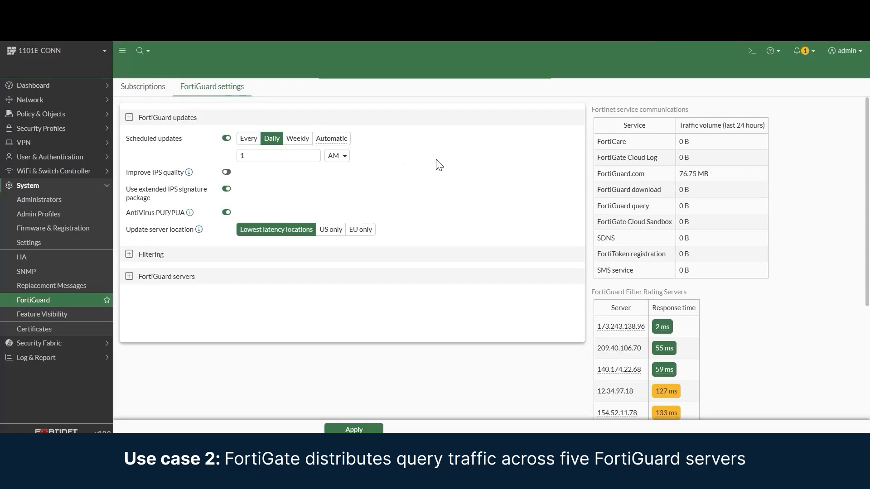
# Step: Display the full "config system fortiguard" configuration in the CLI console and check the load-balance-servers setting
pyautogui.click(752, 50)
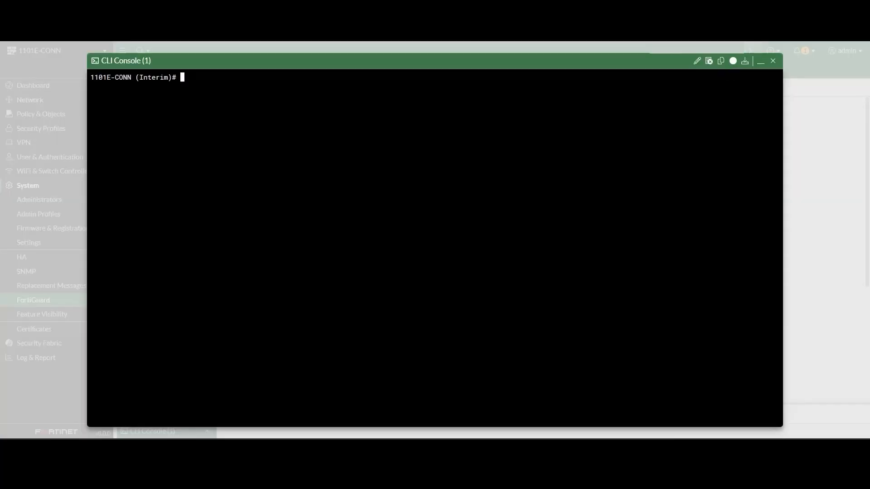
pyautogui.write('con sys fortiguard')
pyautogui.press('Return')
pyautogui.write('sh')
pyautogui.press('Return')
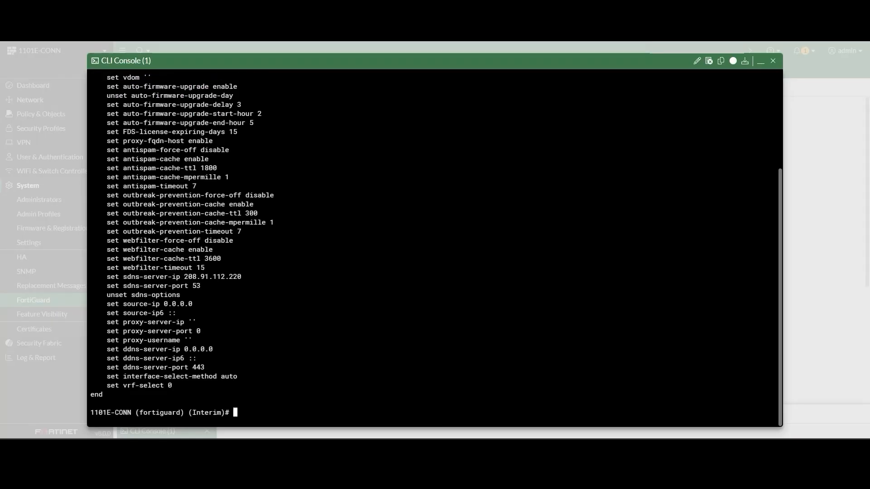
pyautogui.scroll(5, 435, 245)
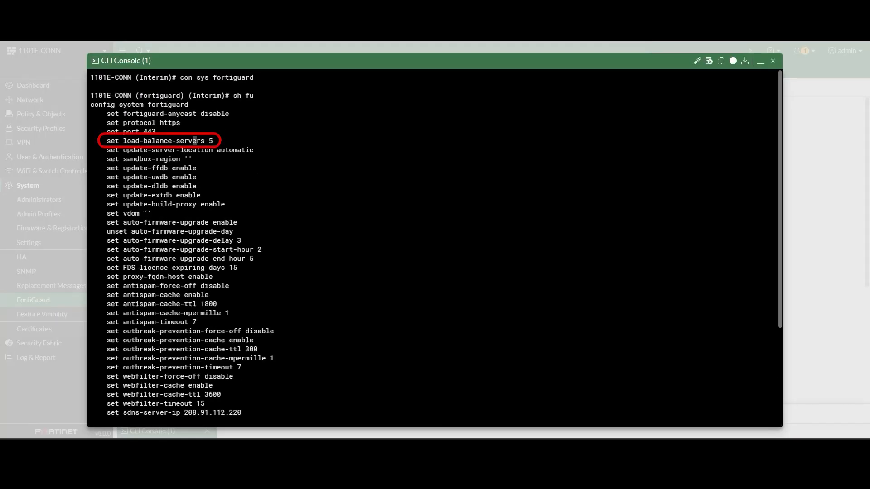
pyautogui.click(774, 60)
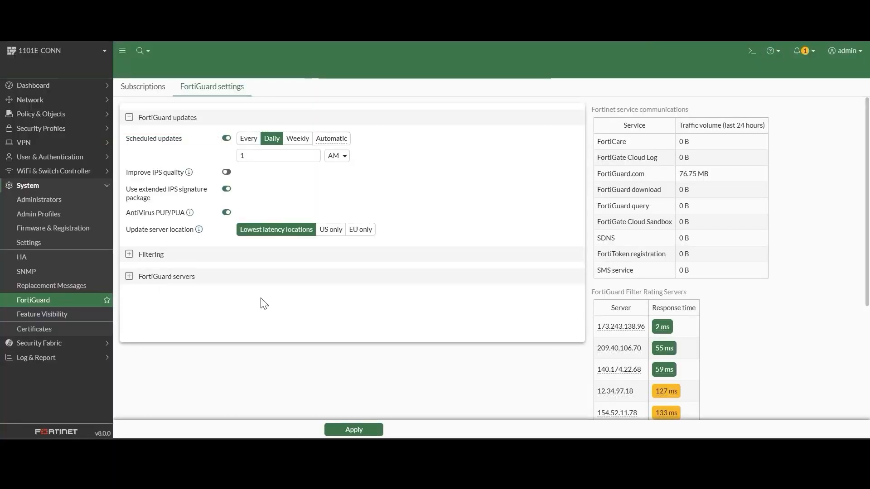
# Step: Examine the request counts of the top FortiGuard filter rating servers in the detailed list
pyautogui.scroll(-3, 559, 345)
pyautogui.click(622, 315)
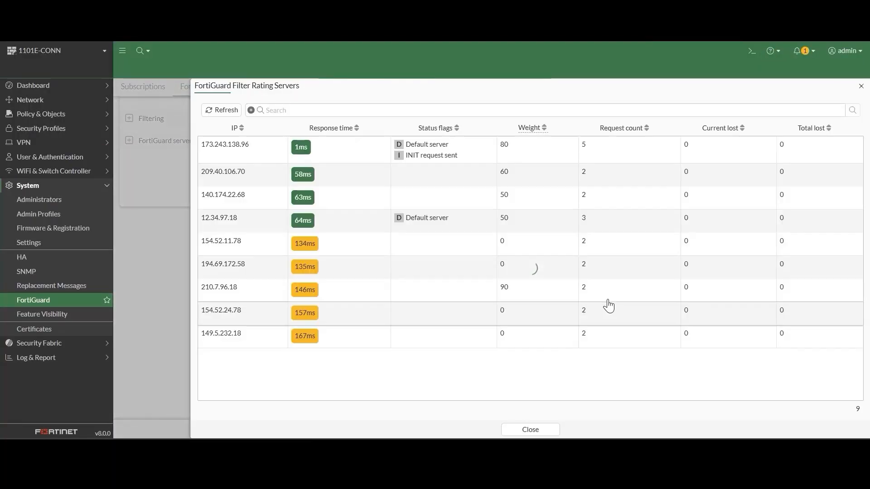
pyautogui.moveTo(426, 156)
pyautogui.mouseDown()
pyautogui.moveTo(631, 179)
pyautogui.moveTo(604, 148)
pyautogui.moveTo(578, 142)
pyautogui.moveTo(608, 220)
pyautogui.mouseUp()
pyautogui.click(598, 200)
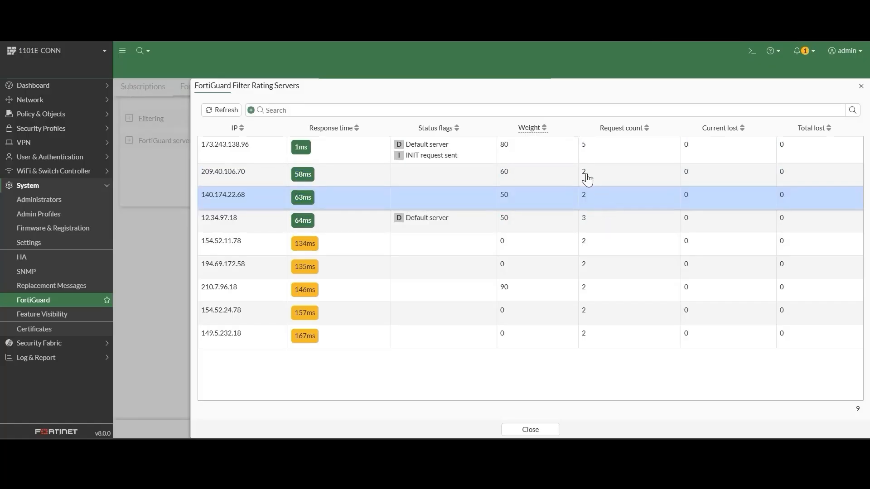
pyautogui.click(591, 221)
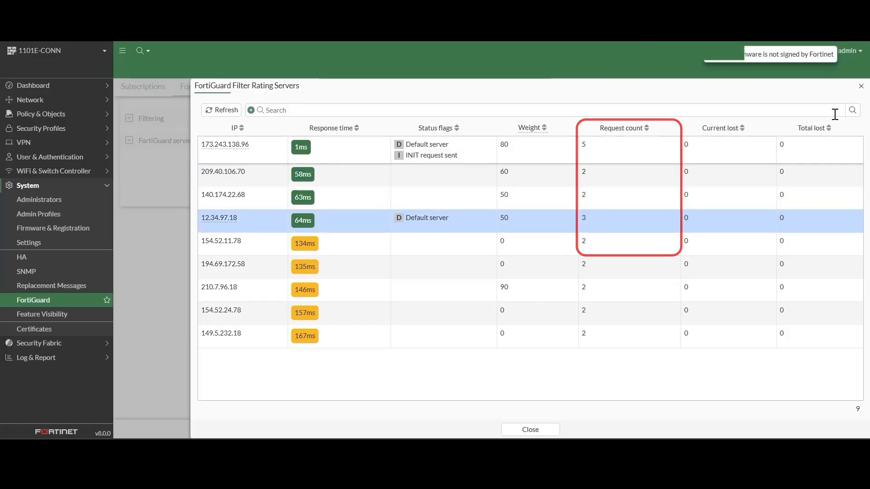
pyautogui.click(861, 86)
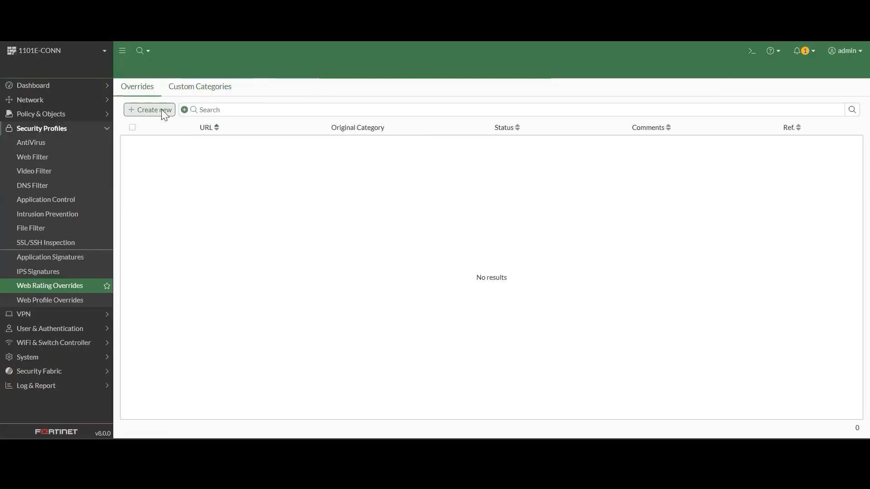
pyautogui.click(163, 110)
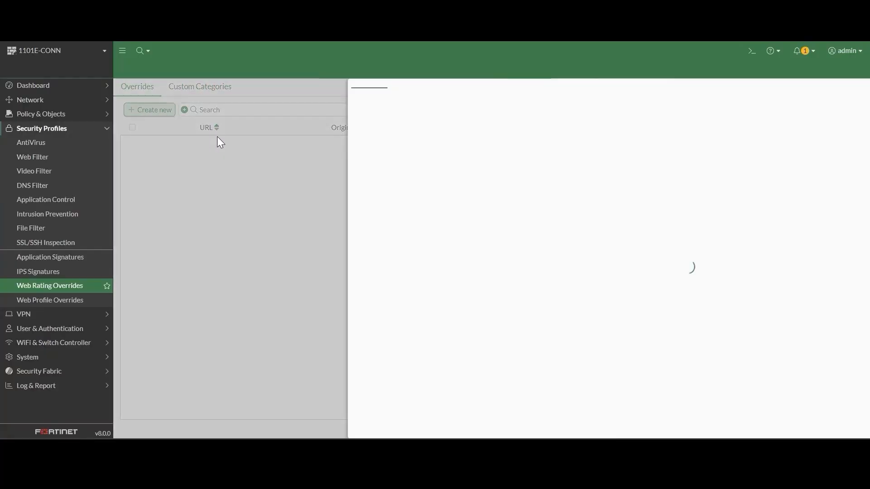
pyautogui.click(281, 124)
pyautogui.write('www.exam')
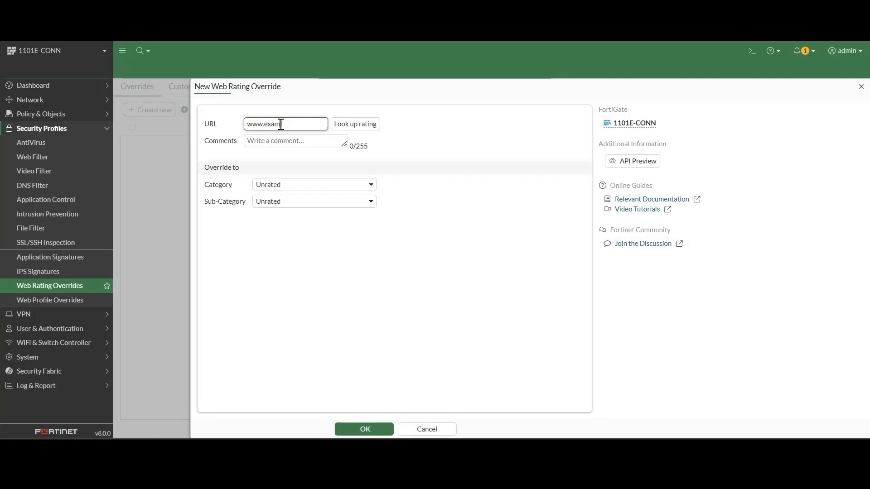
pyautogui.write('ple.com')
pyautogui.click(344, 126)
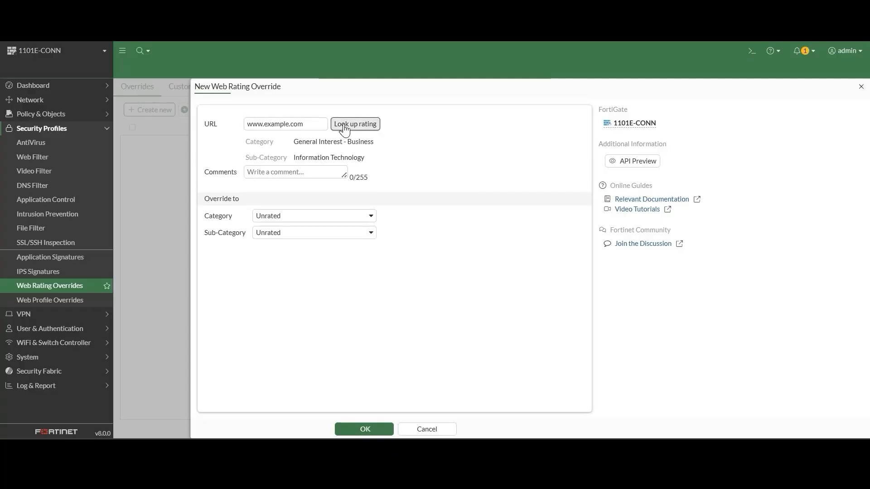
pyautogui.click(351, 433)
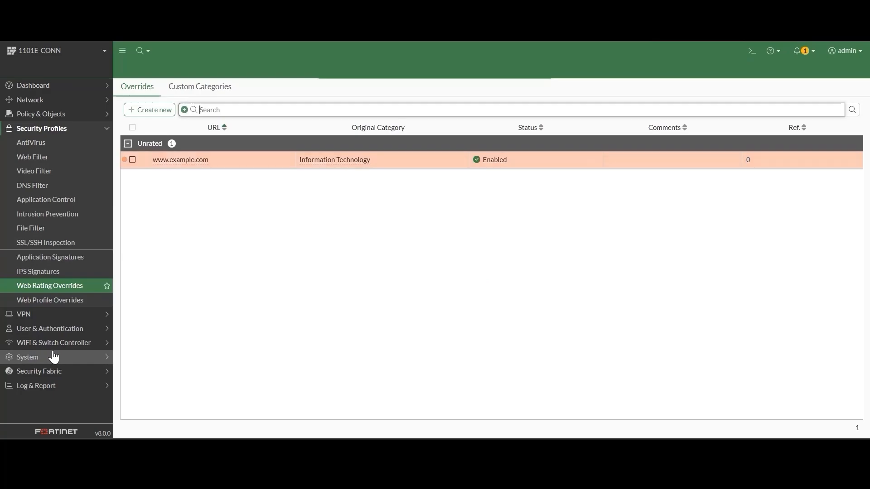
# Step: Reopen the filter rating servers' details in the FortiGuard settings to compare request counts after the rating lookup
pyautogui.click(49, 357)
pyautogui.click(63, 302)
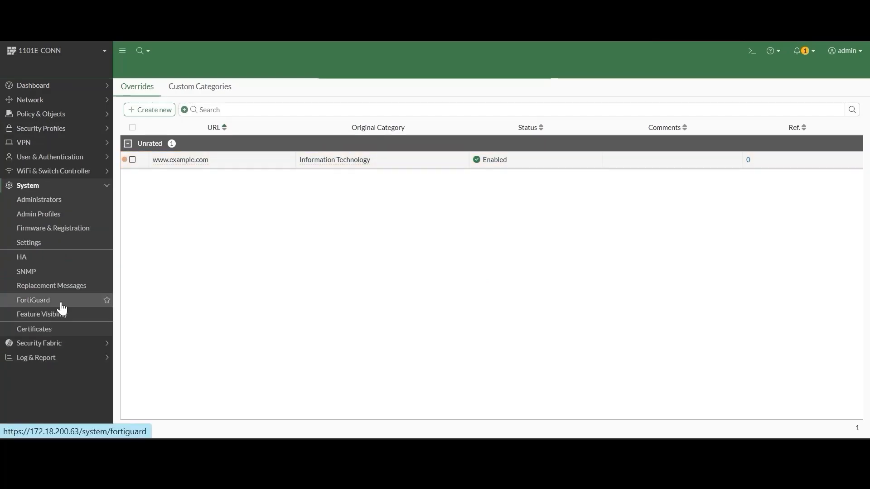
pyautogui.click(211, 86)
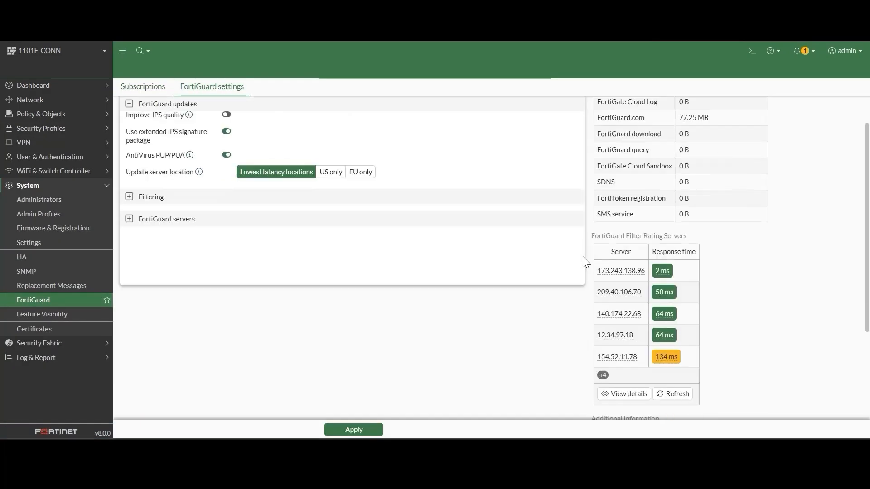
pyautogui.scroll(-3, 583, 258)
pyautogui.click(620, 347)
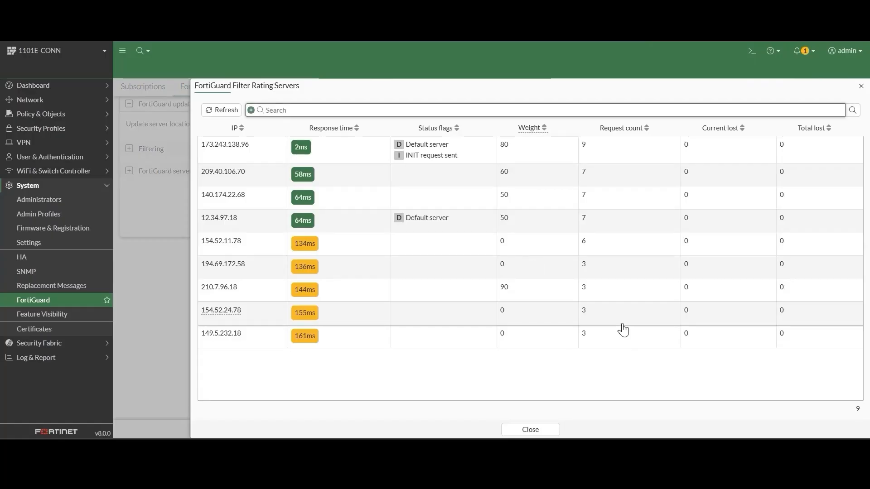